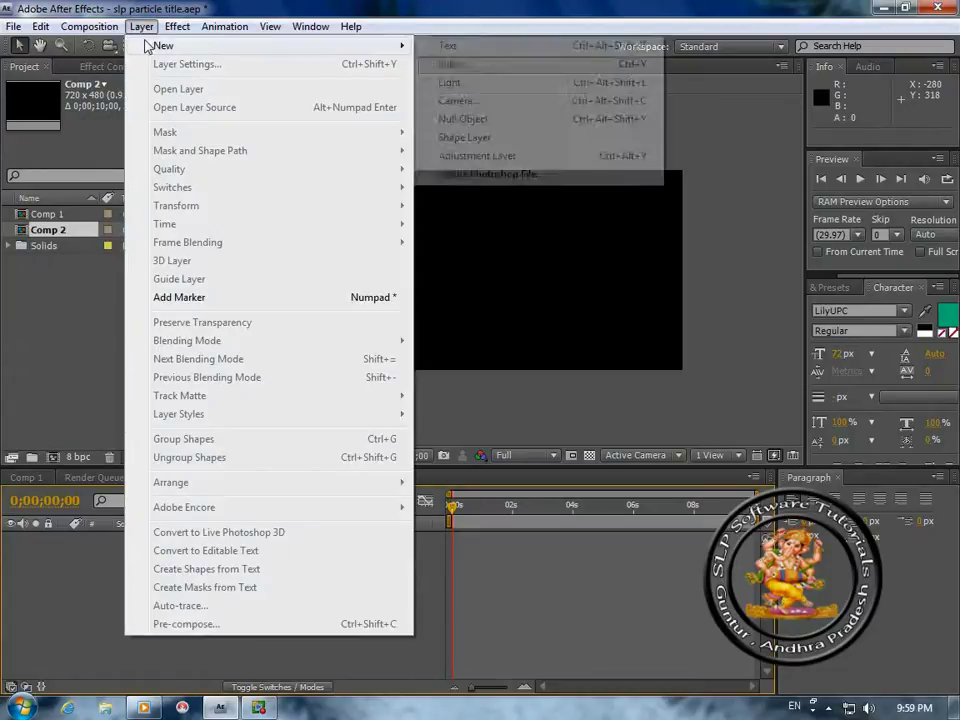
Create a new 720 x 480 px solid layer in red (CA1111) in Comp 2
mouse_move(150, 50)
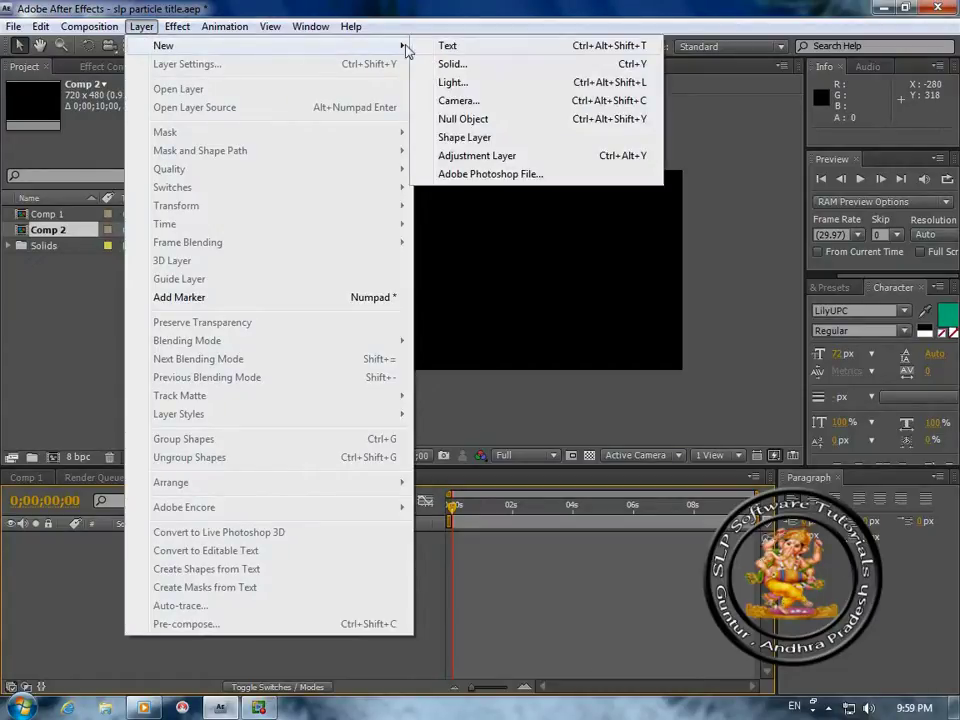
click(449, 66)
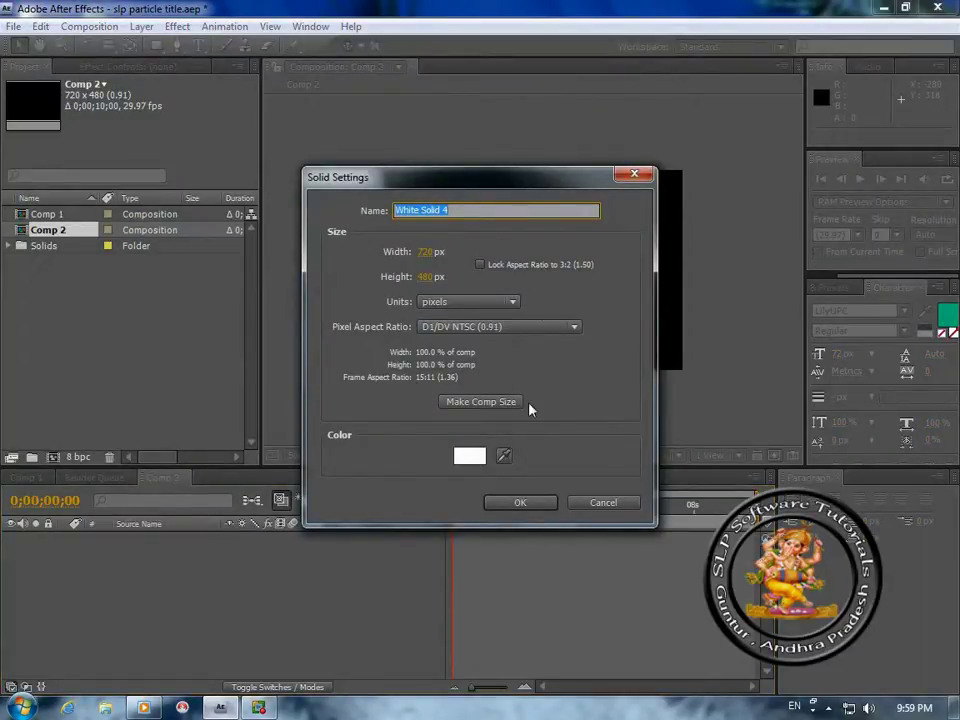
click(469, 455)
click(509, 461)
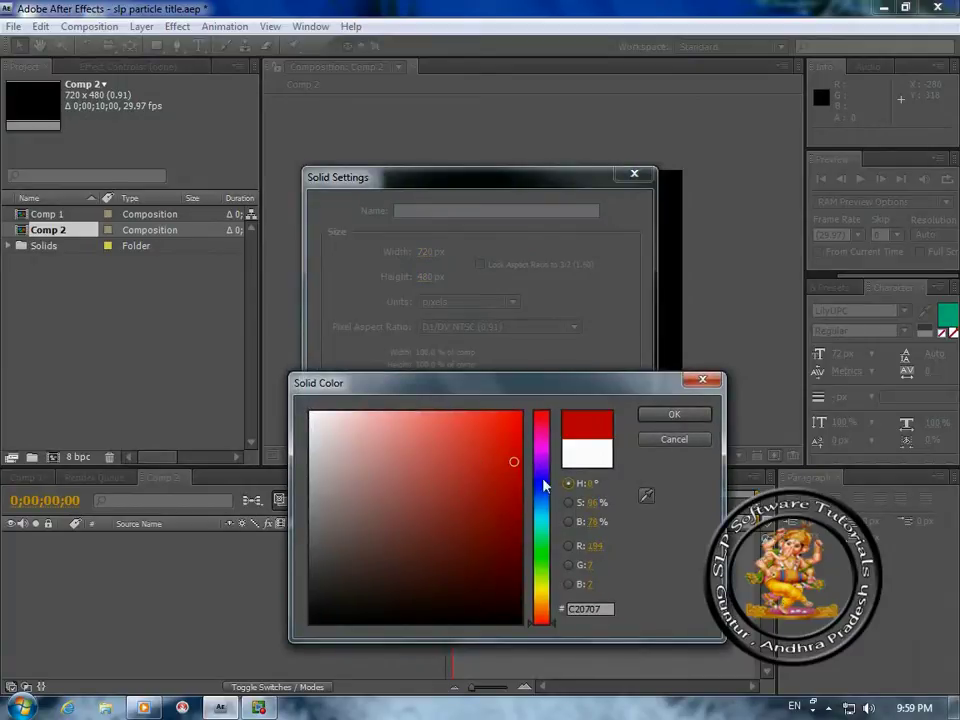
click(503, 455)
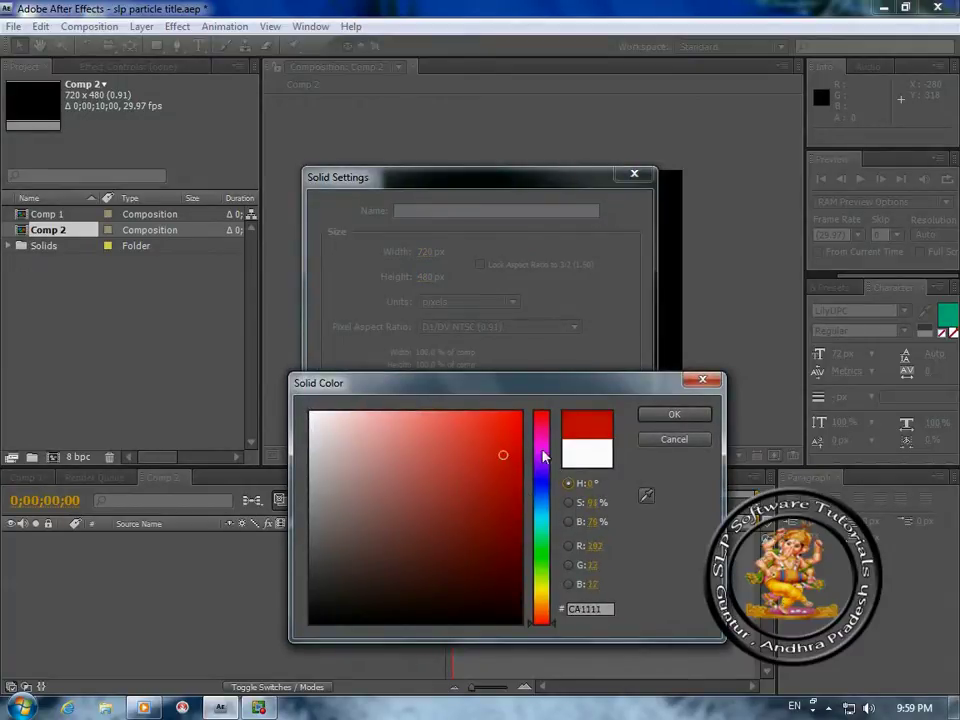
click(689, 421)
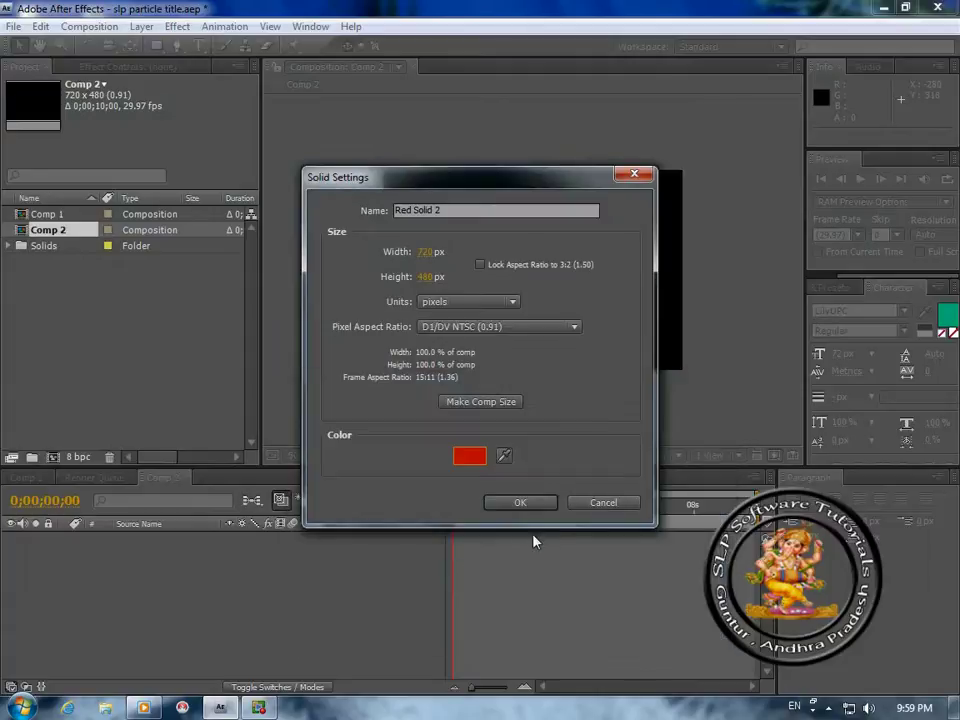
click(530, 506)
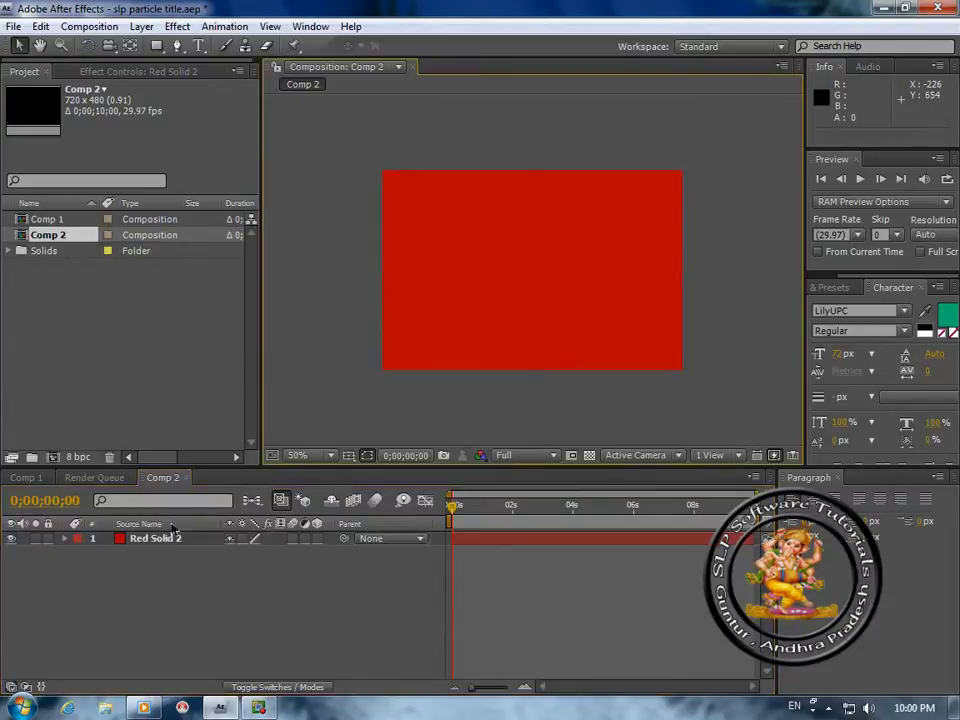
Apply the 4-Color Gradient effect to the red solid layer
click(177, 26)
mouse_move(360, 236)
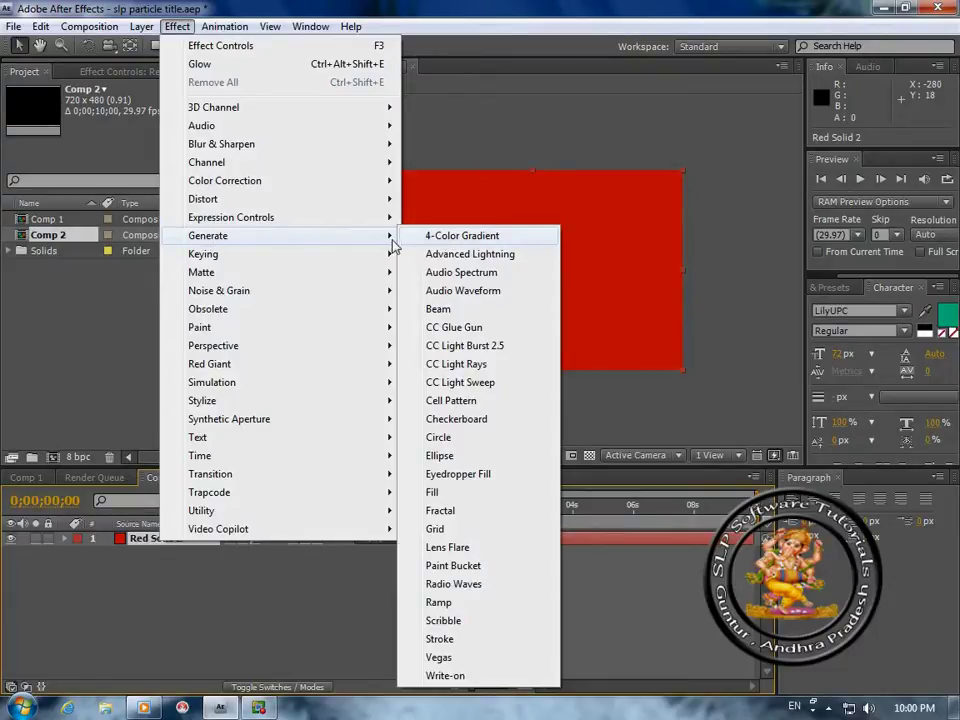
click(473, 240)
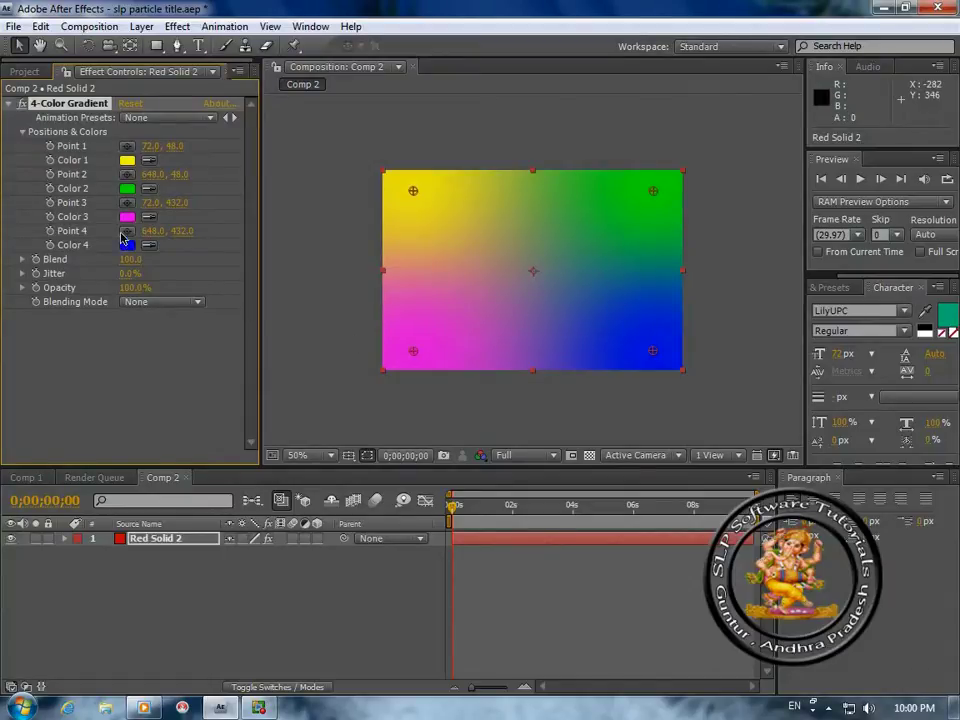
Set the gradient's Color 2 to near-black (000500) and Color 3 to red (FF000C)
click(127, 189)
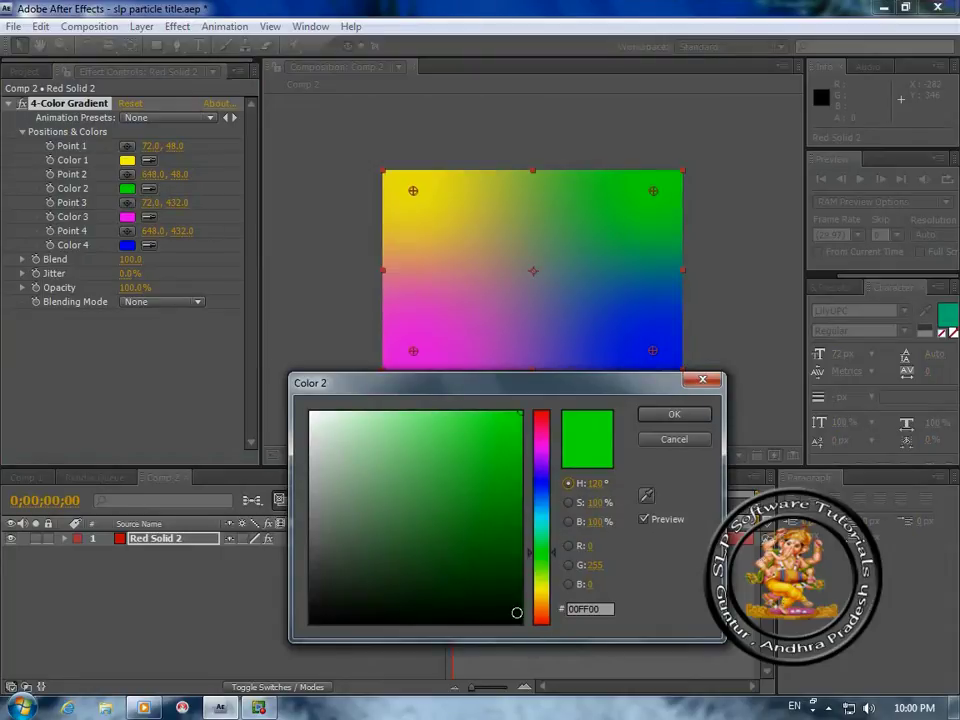
click(512, 619)
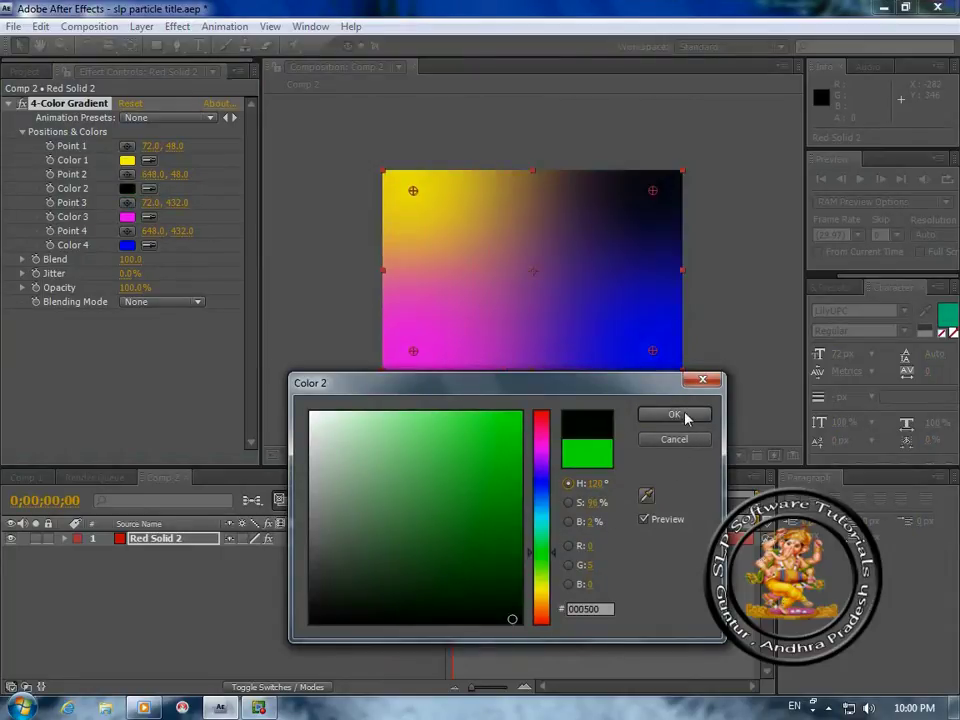
click(685, 416)
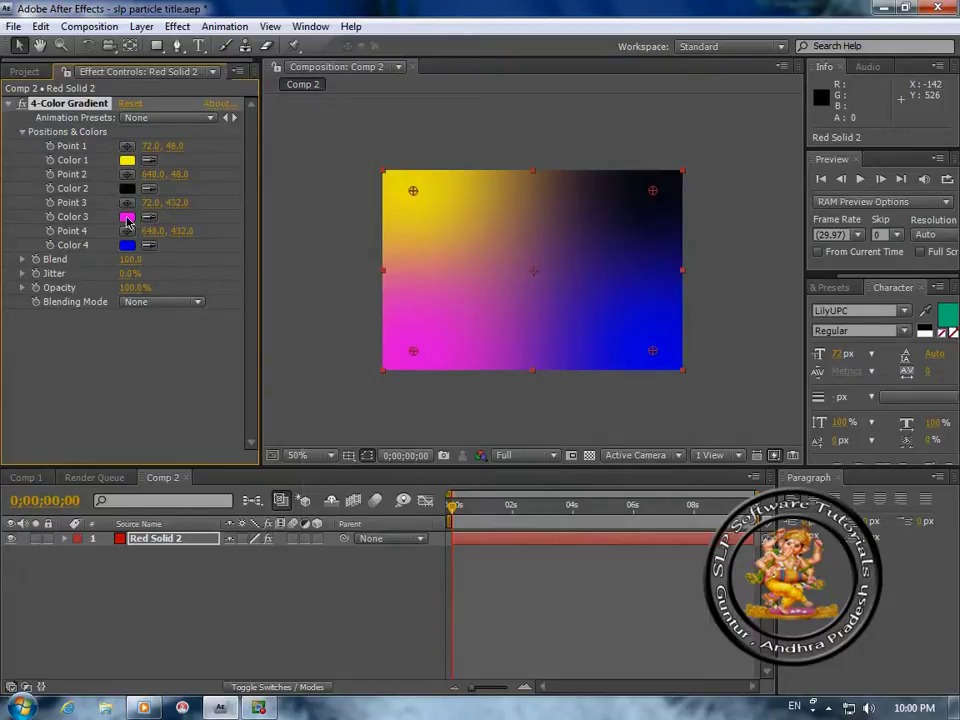
click(127, 217)
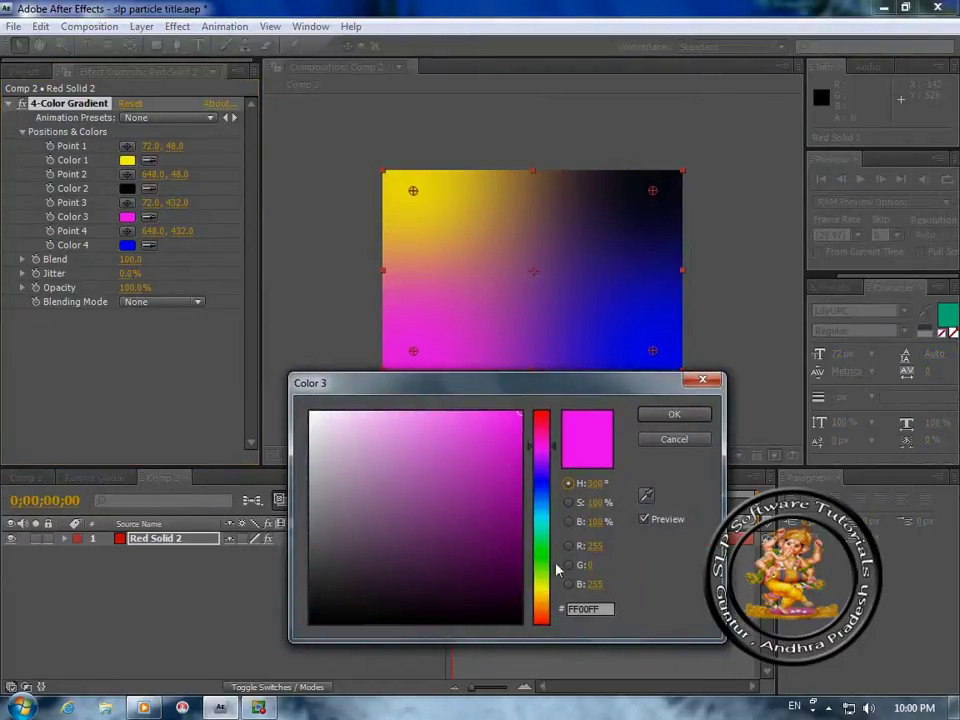
click(541, 416)
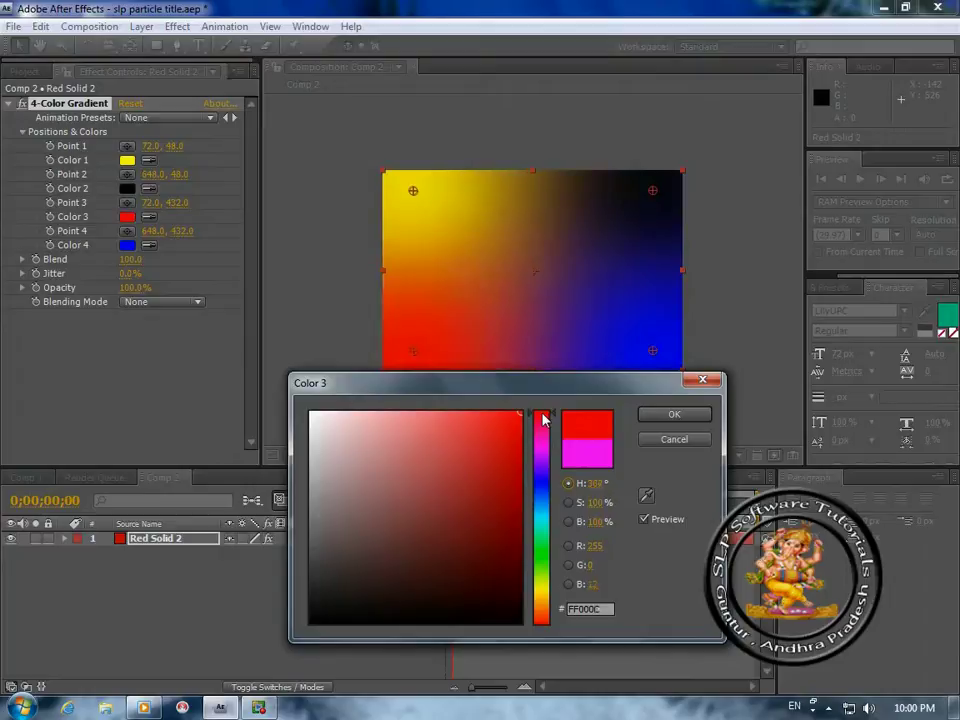
click(705, 413)
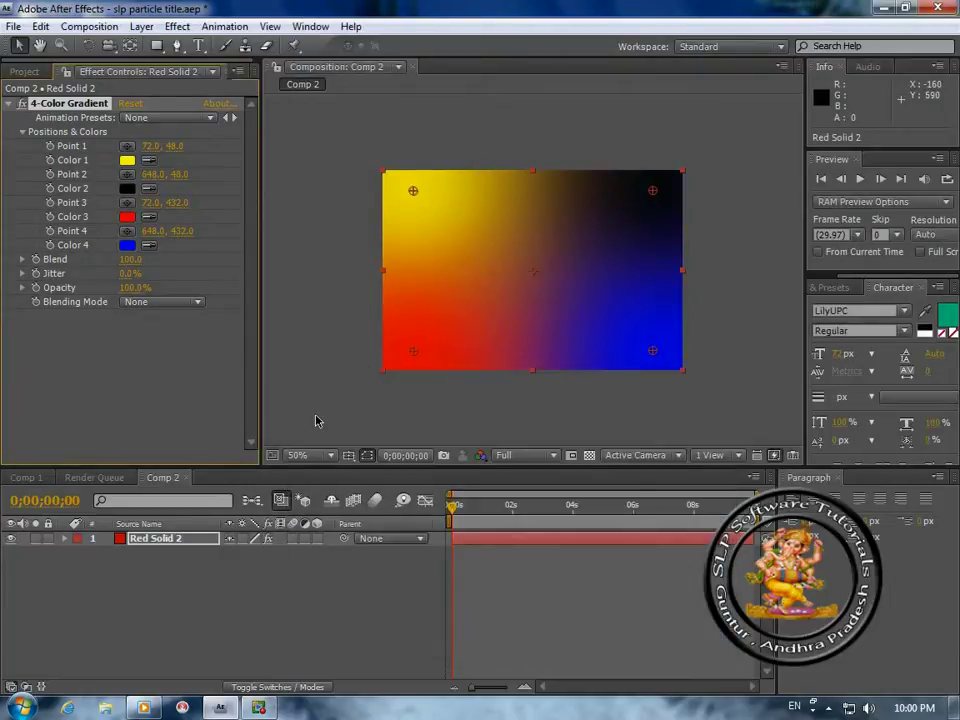
Set the gradient's Color 1 to red (FF0006) and deepen Color 2 to black
click(126, 161)
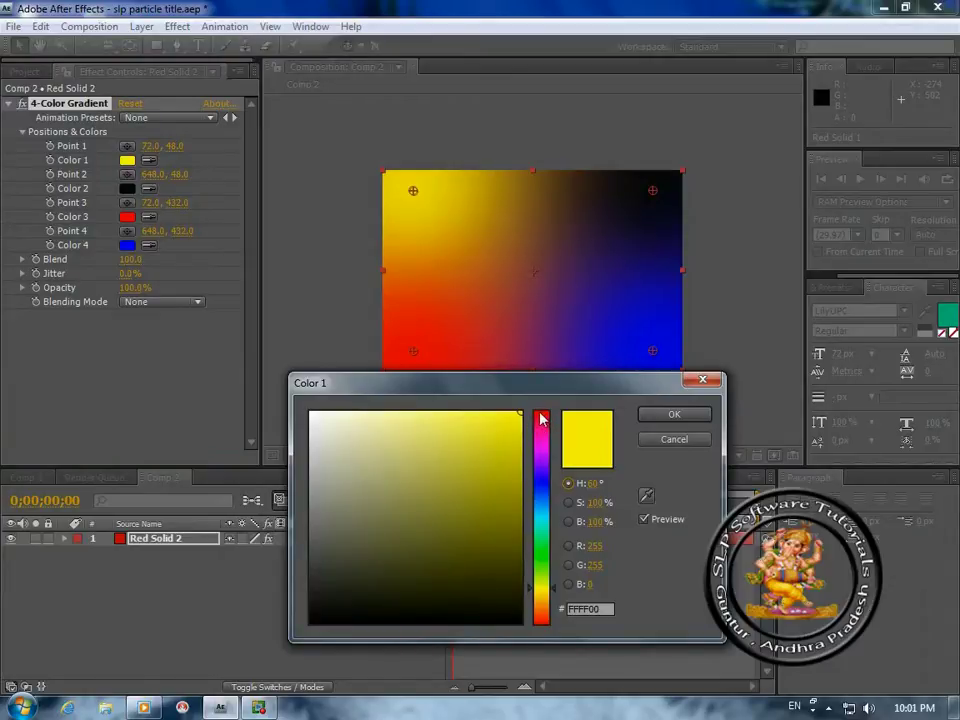
click(541, 419)
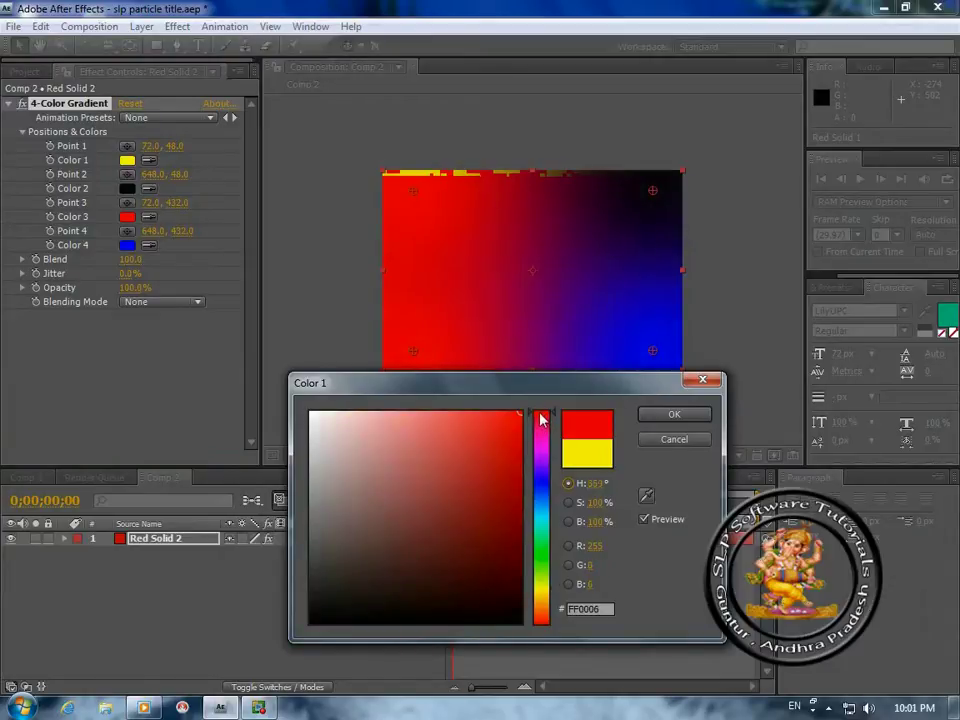
click(674, 416)
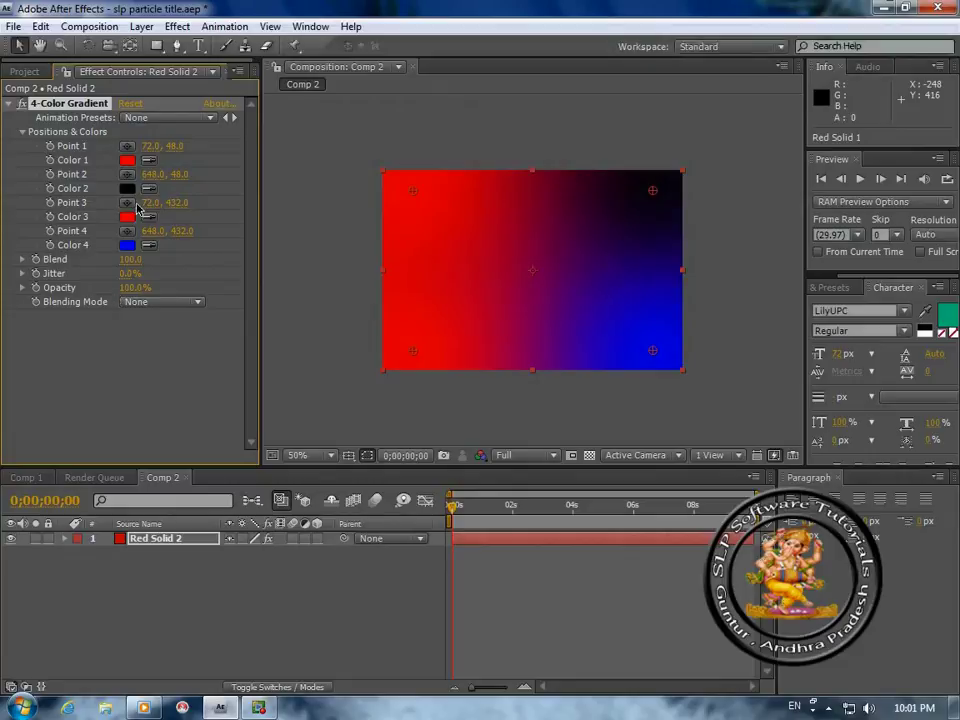
click(127, 188)
click(514, 619)
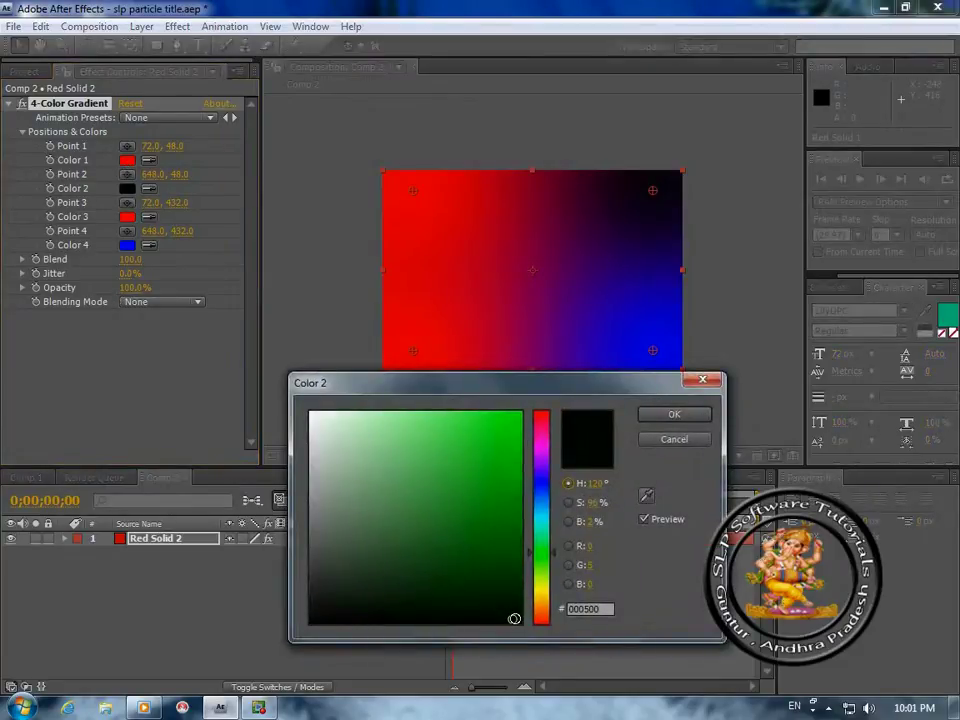
click(520, 623)
click(643, 418)
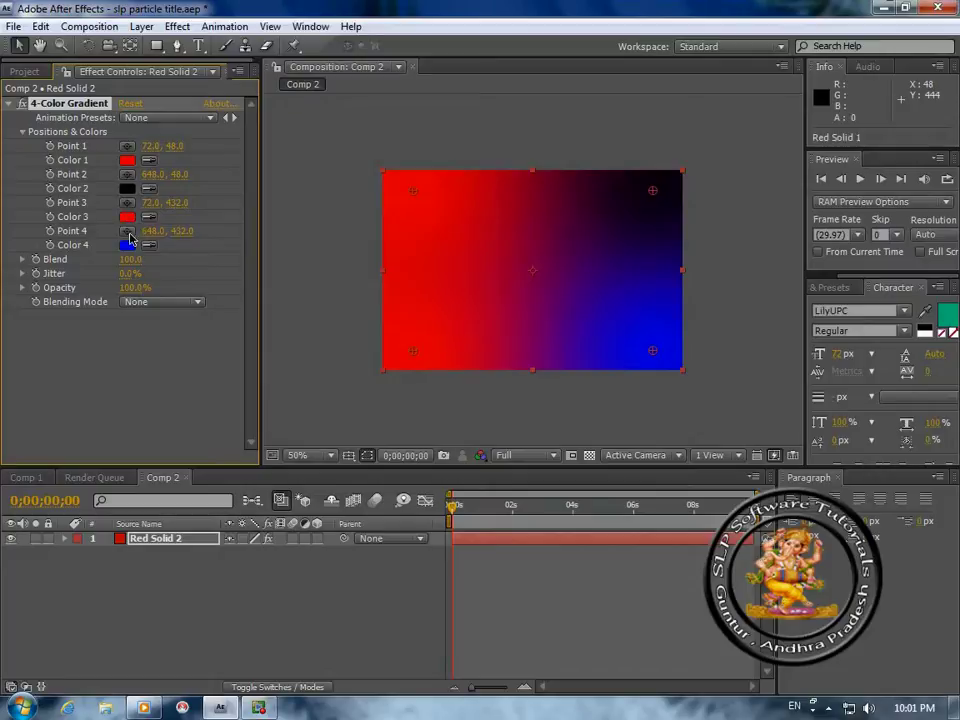
Set the gradient's Color 4 to a very dark red (19080D)
click(127, 245)
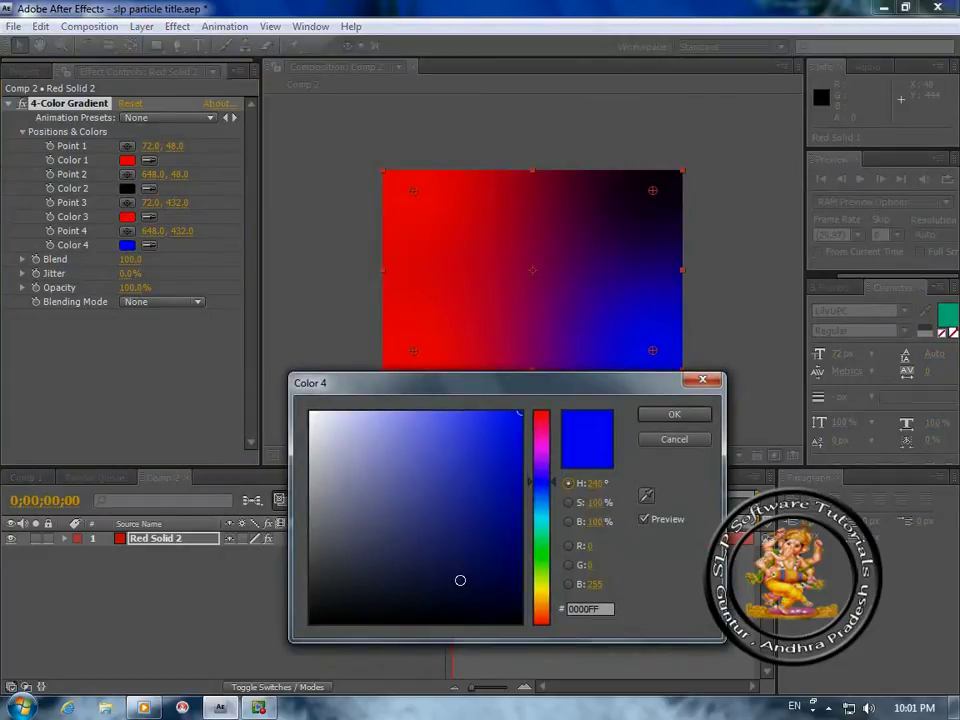
click(556, 475)
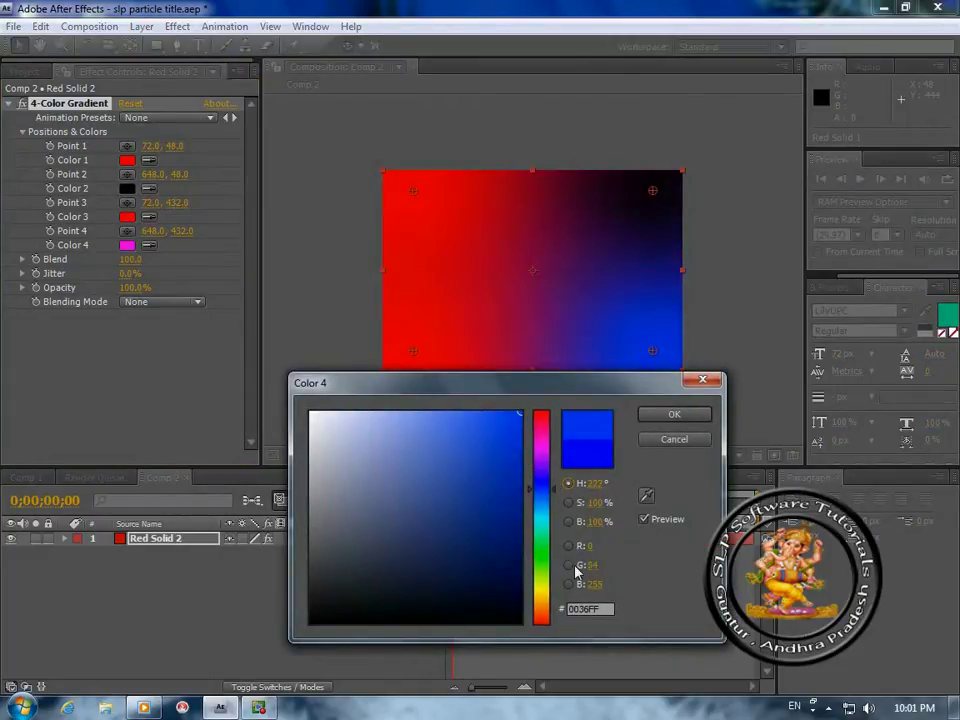
drag(574, 561, 562, 427)
click(453, 602)
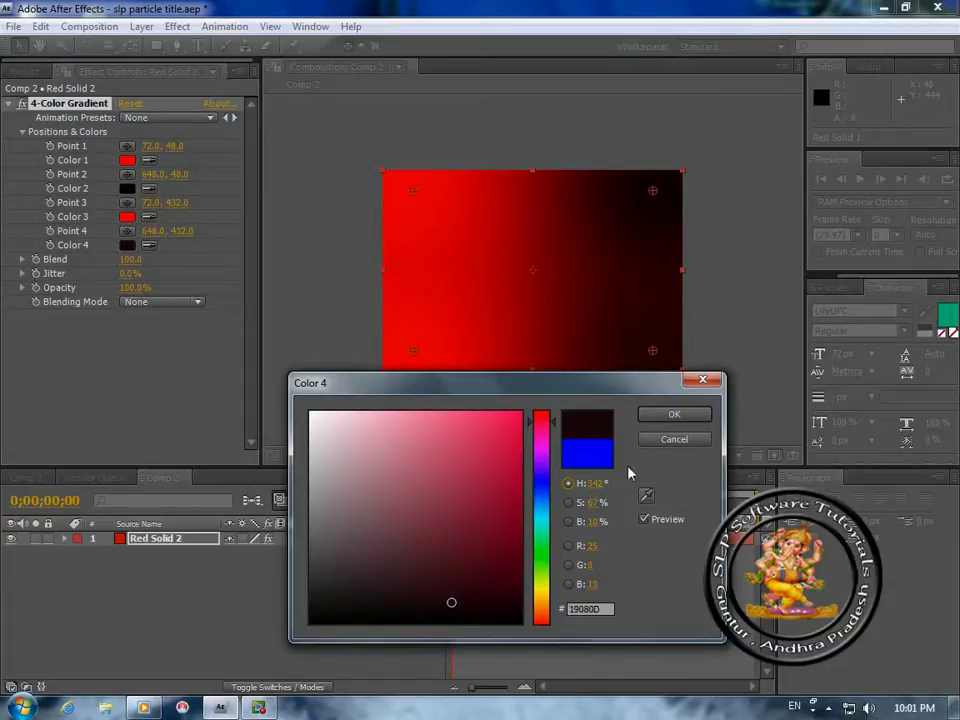
click(674, 415)
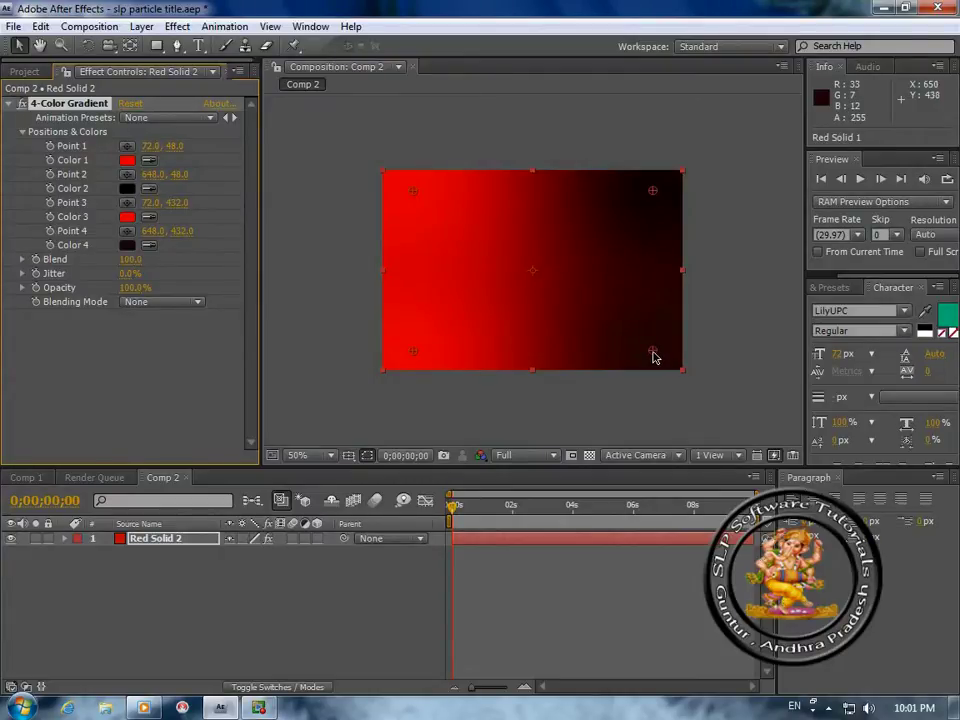
Reposition the four gradient points, with Point 2 at about 848, -64, Point 3 at 290, 542 and Point 4 at -74, 536, and set Blend to 234
mouse_move(653, 357)
mouse_down()
mouse_move(463, 336)
mouse_move(414, 341)
mouse_move(393, 357)
mouse_move(401, 366)
mouse_up()
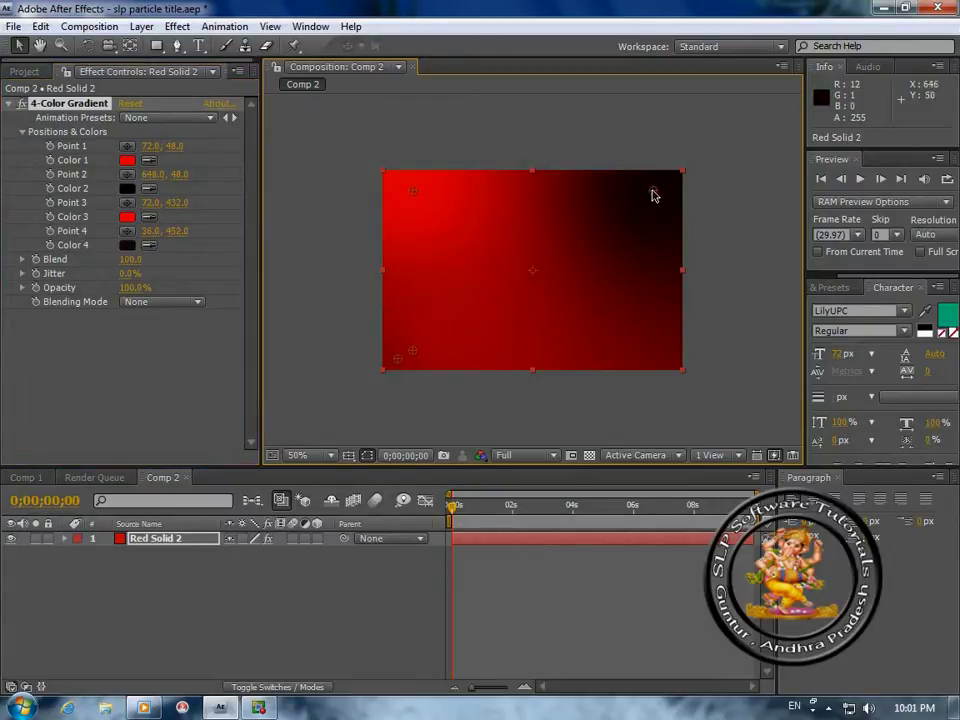
drag(652, 195, 690, 171)
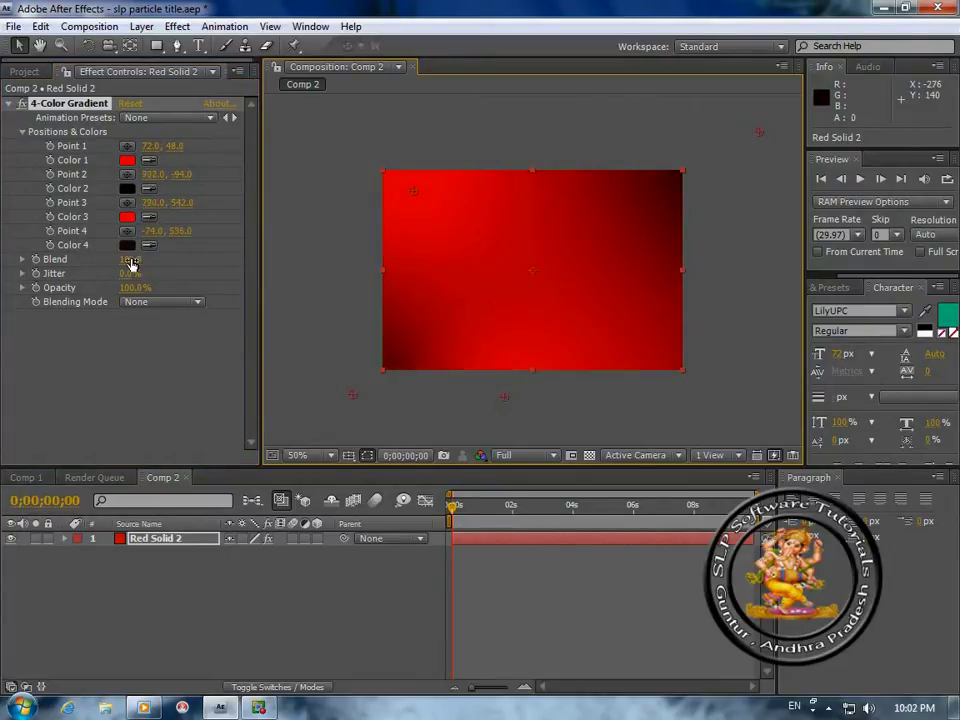
drag(129, 264, 239, 264)
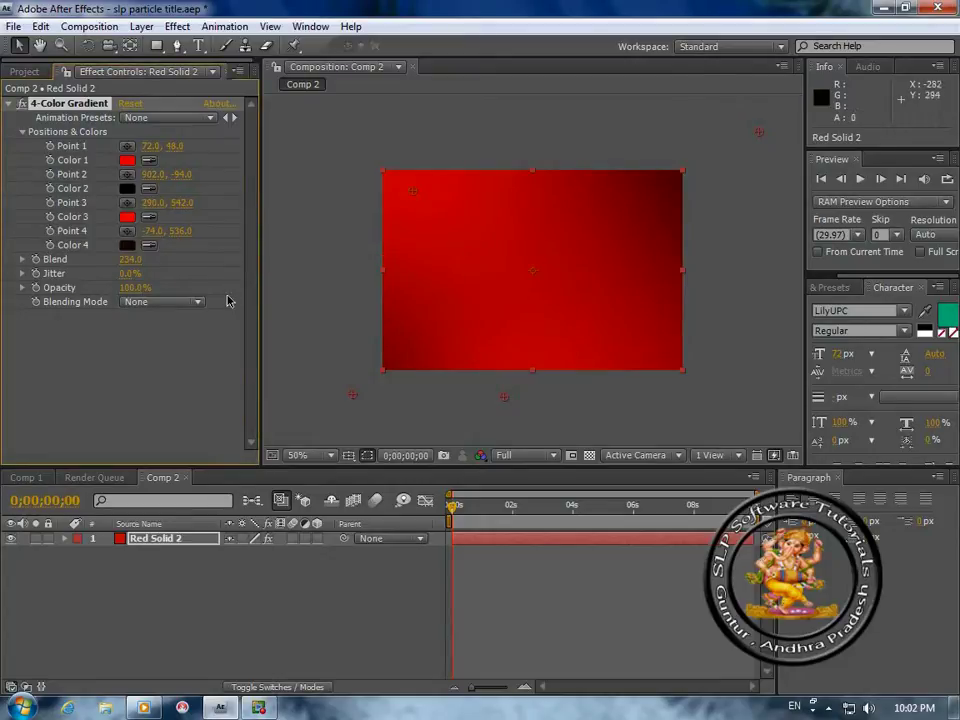
drag(759, 132, 741, 147)
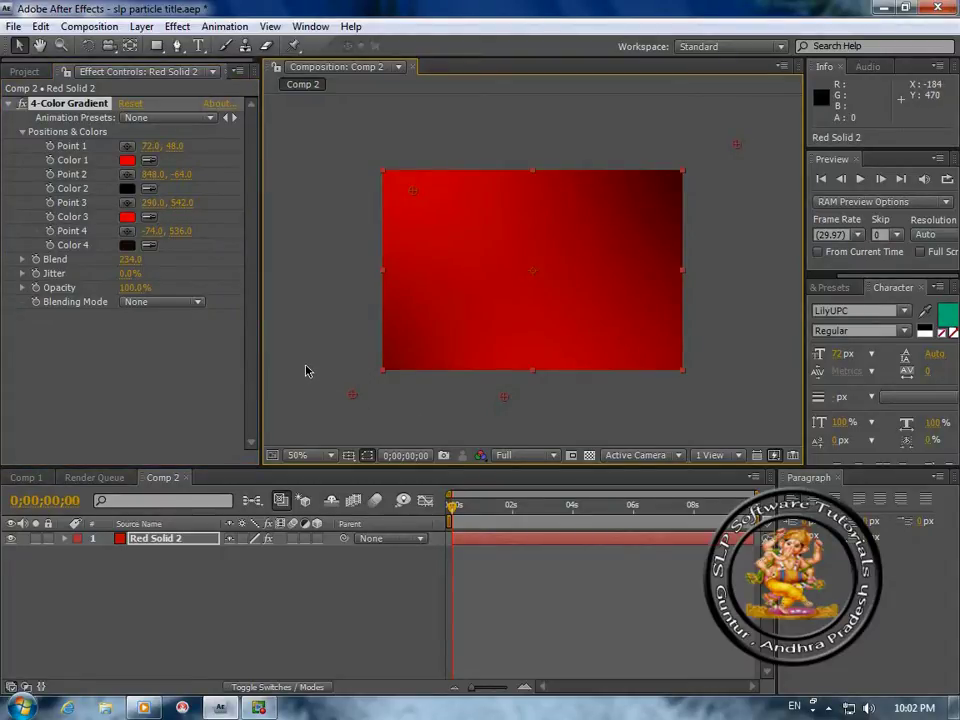
drag(408, 198, 426, 158)
Add the text "SLP Software Training" across the middle of the frame and stretch it wider and taller
click(199, 46)
click(429, 290)
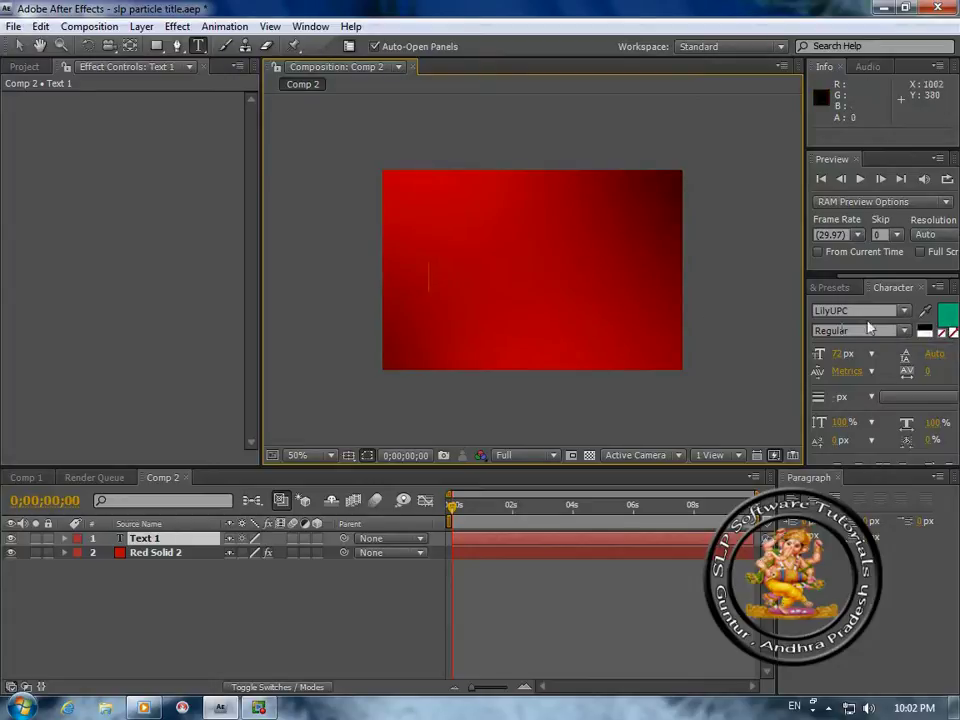
text(SLP)
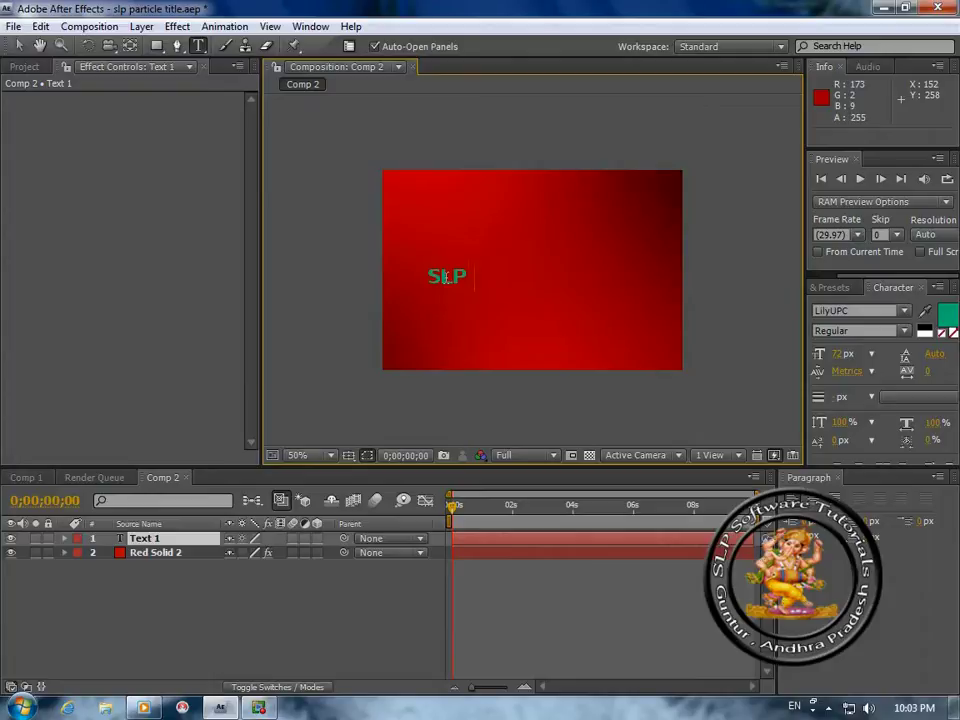
text( Software)
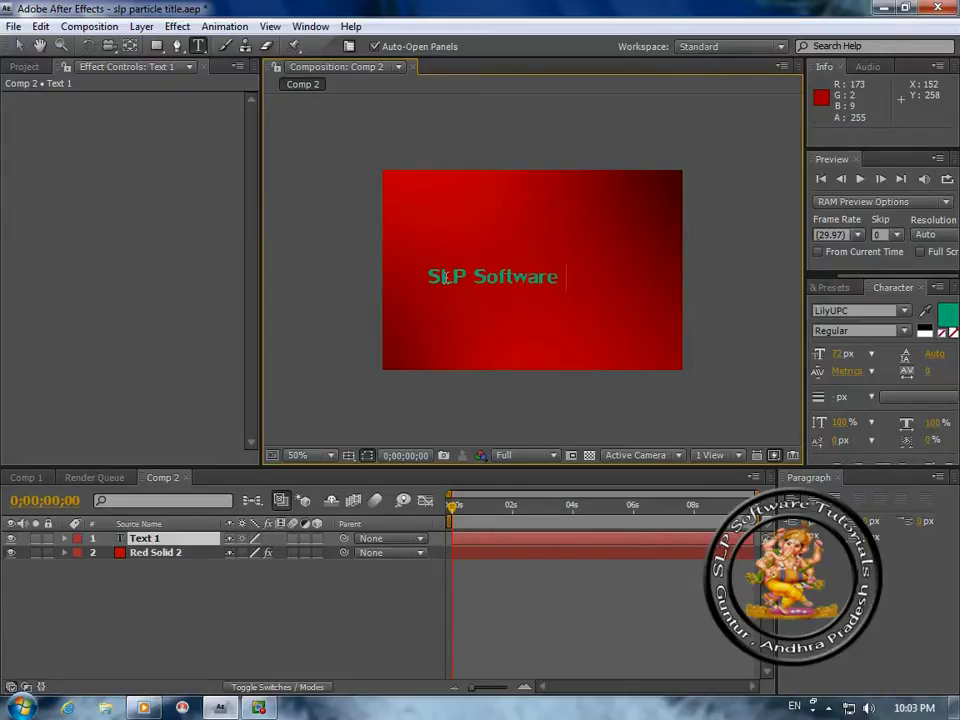
text( Training)
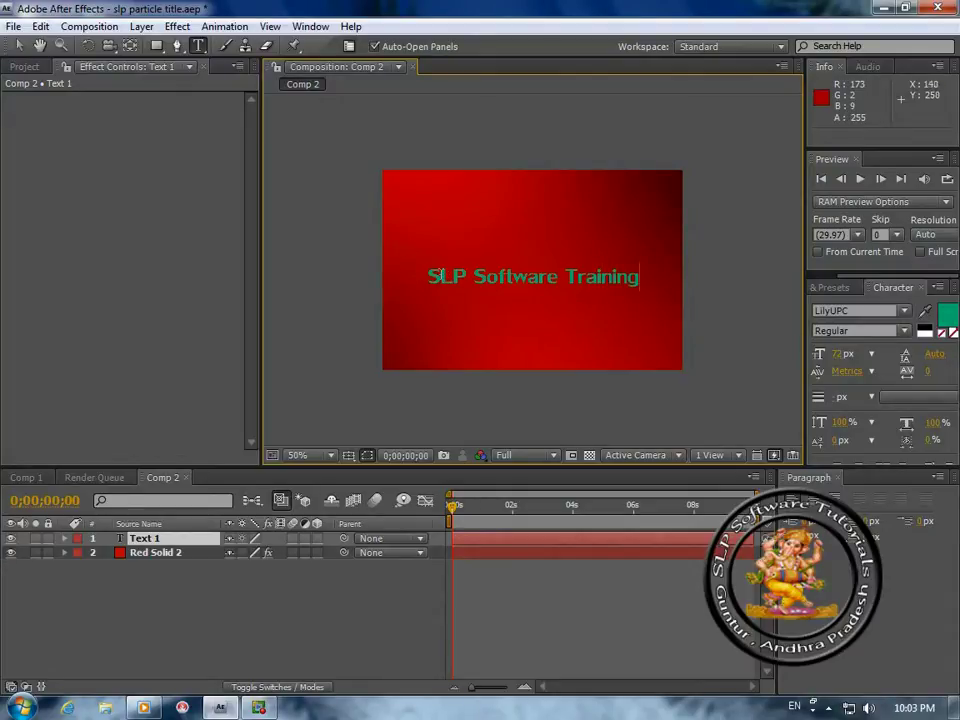
click(19, 47)
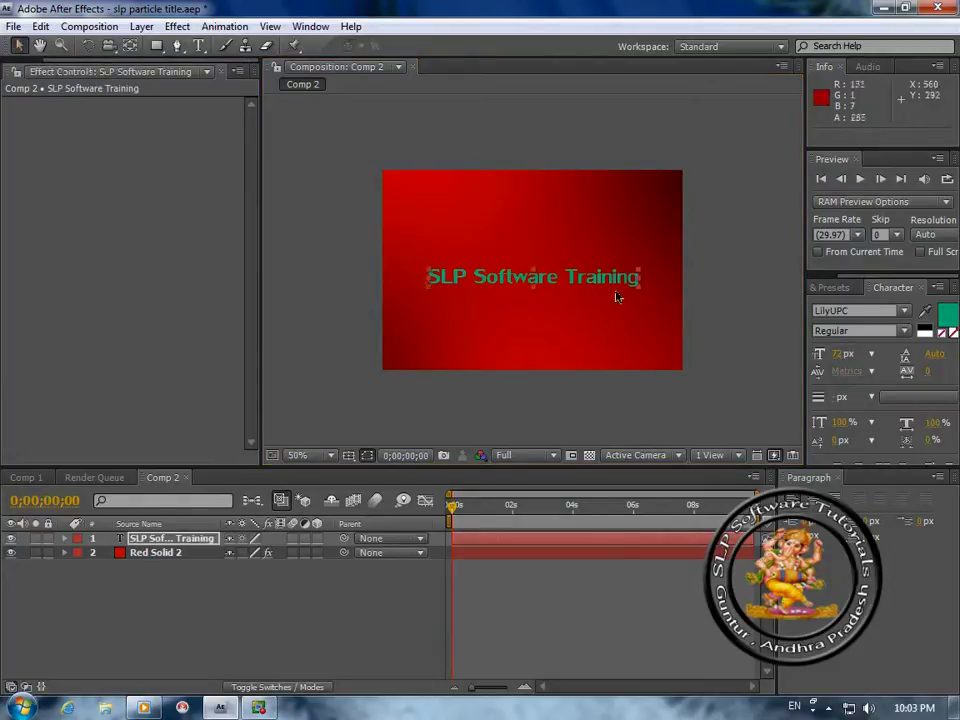
drag(636, 274, 612, 280)
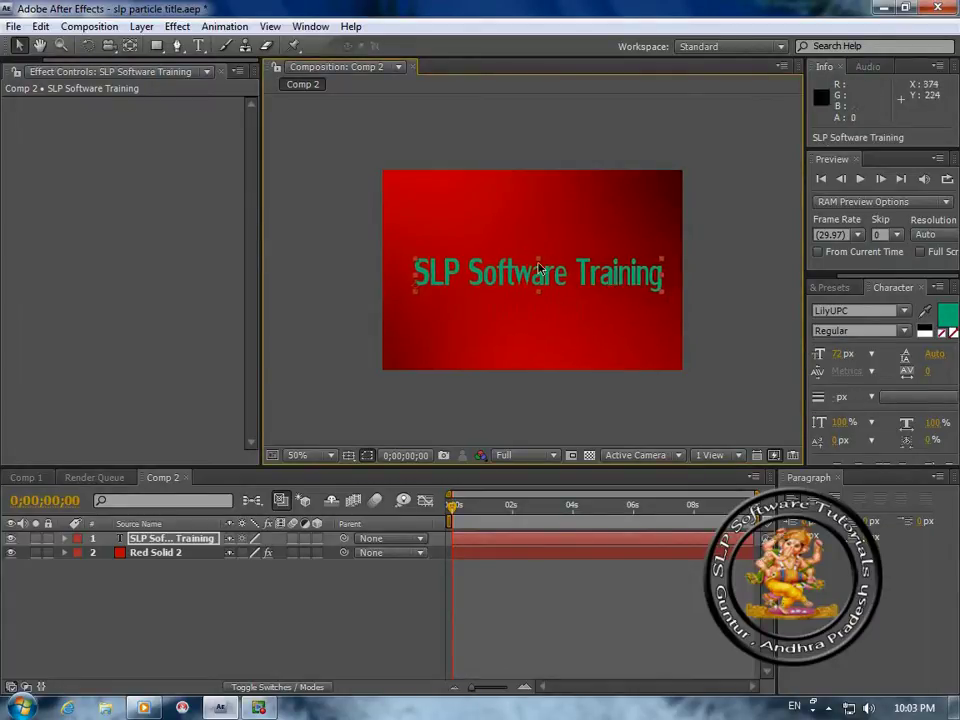
Recolor the whole "SLP Software Training" text to near-white (FDFFFE)
click(199, 45)
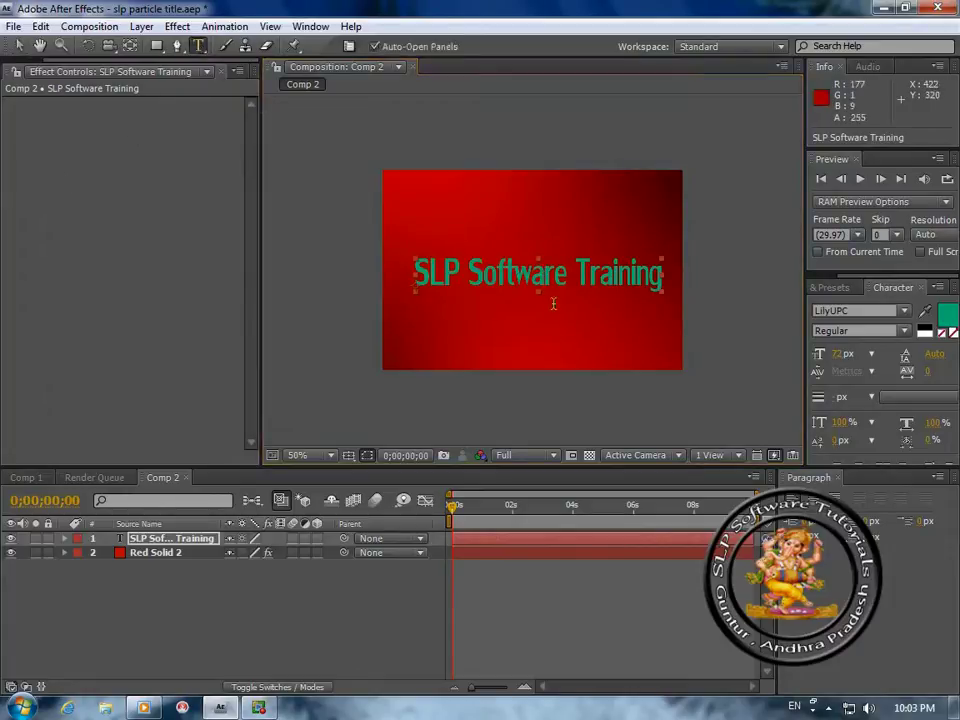
drag(662, 276, 413, 276)
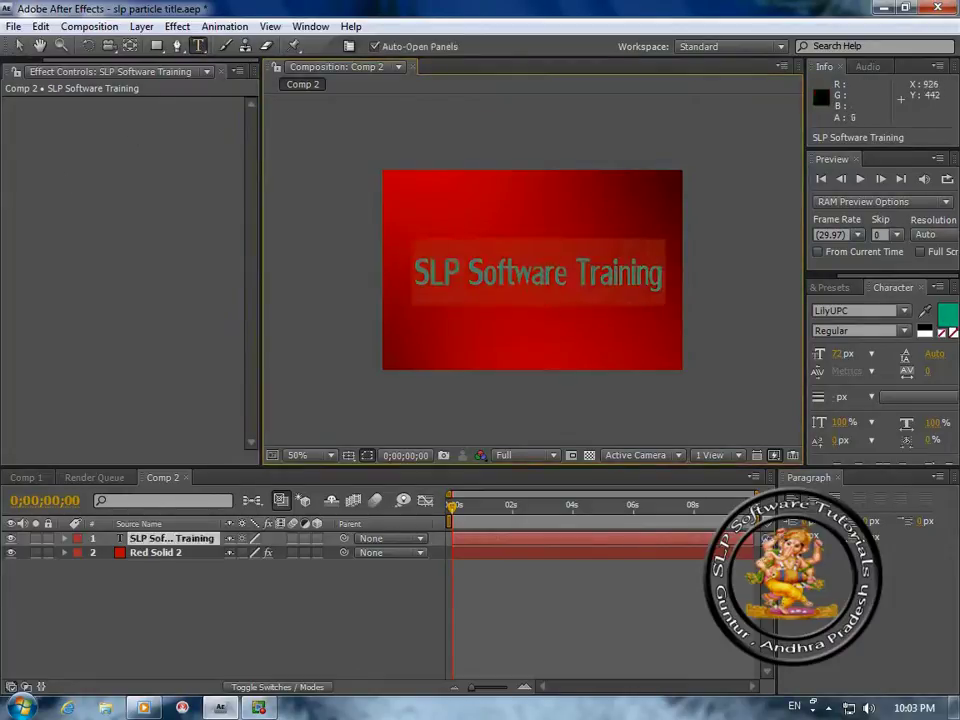
click(944, 316)
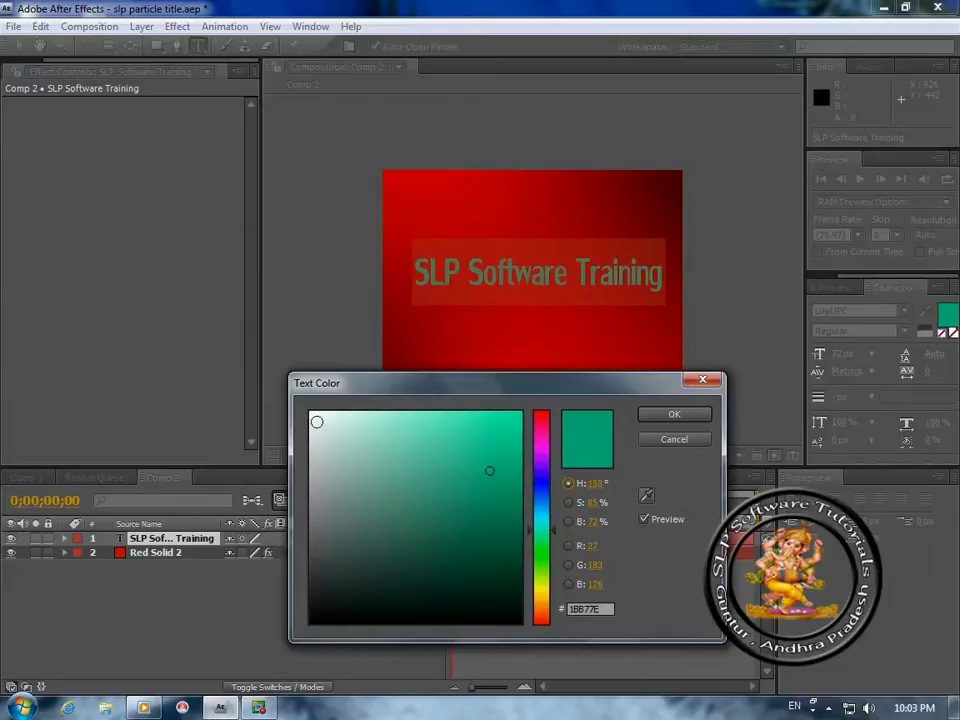
click(311, 411)
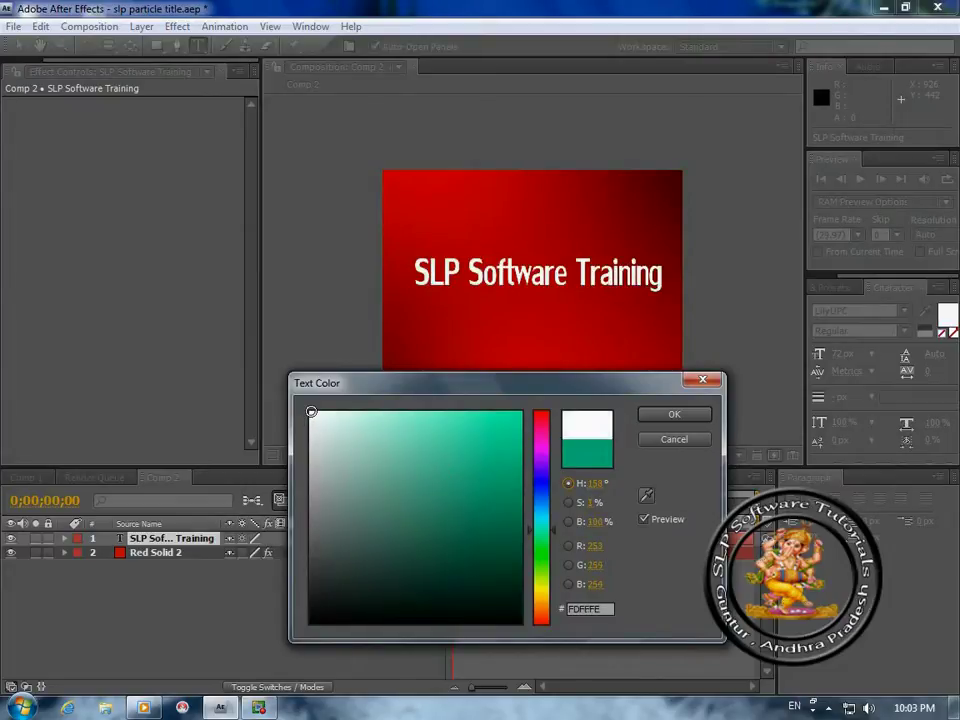
click(672, 414)
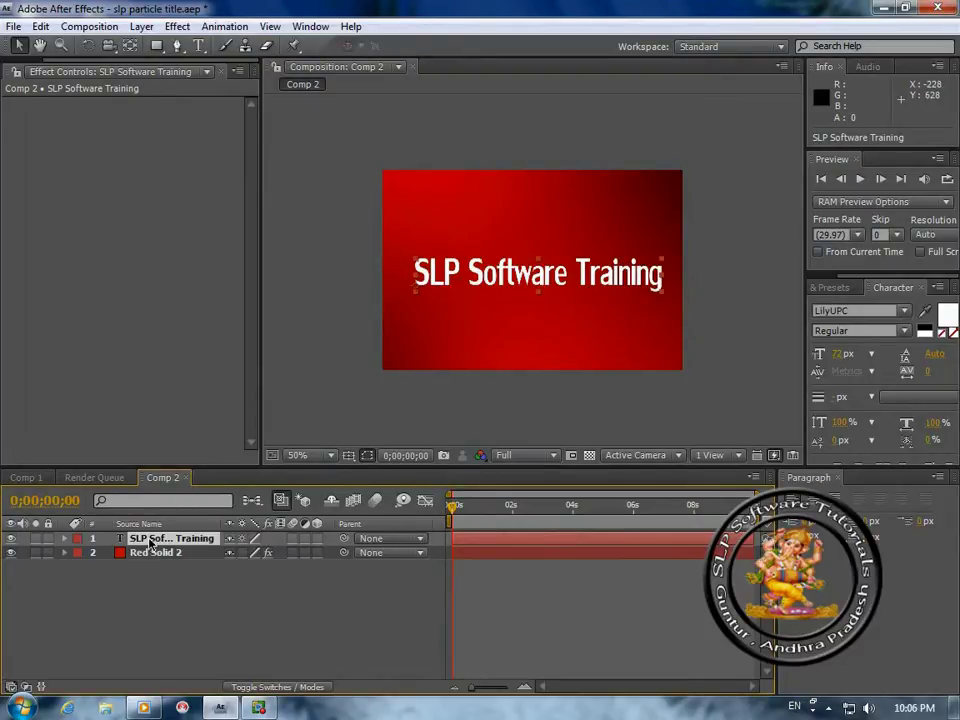
Apply the Stylize Glow effect to the text layer with Glow Threshold 68.6%, Glow Radius 72 and Glow Intensity 1.6
click(175, 27)
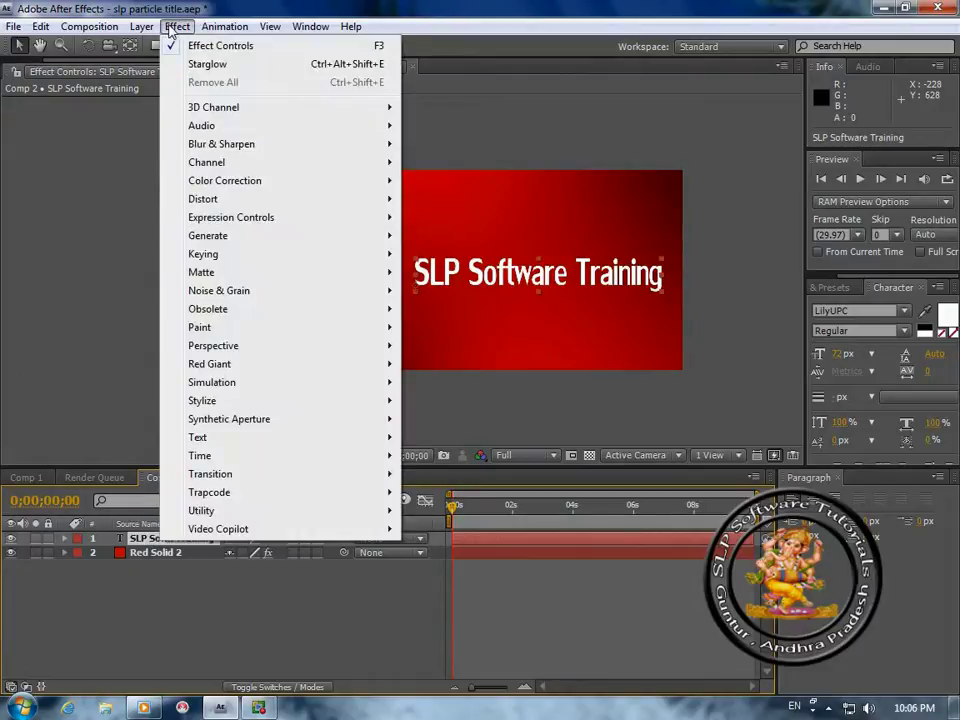
mouse_move(214, 406)
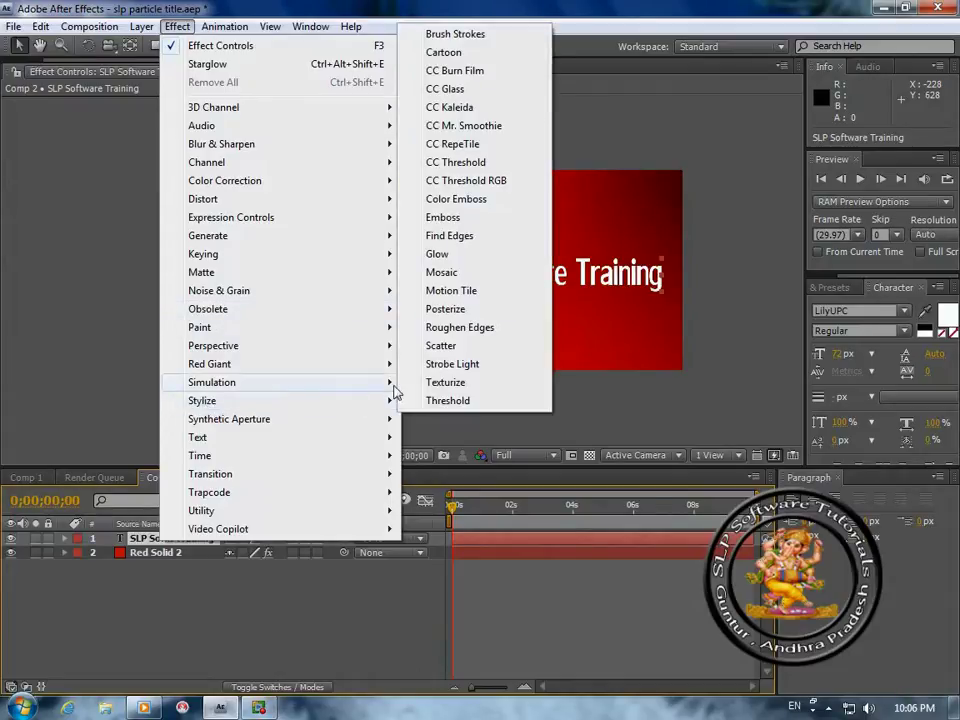
click(444, 255)
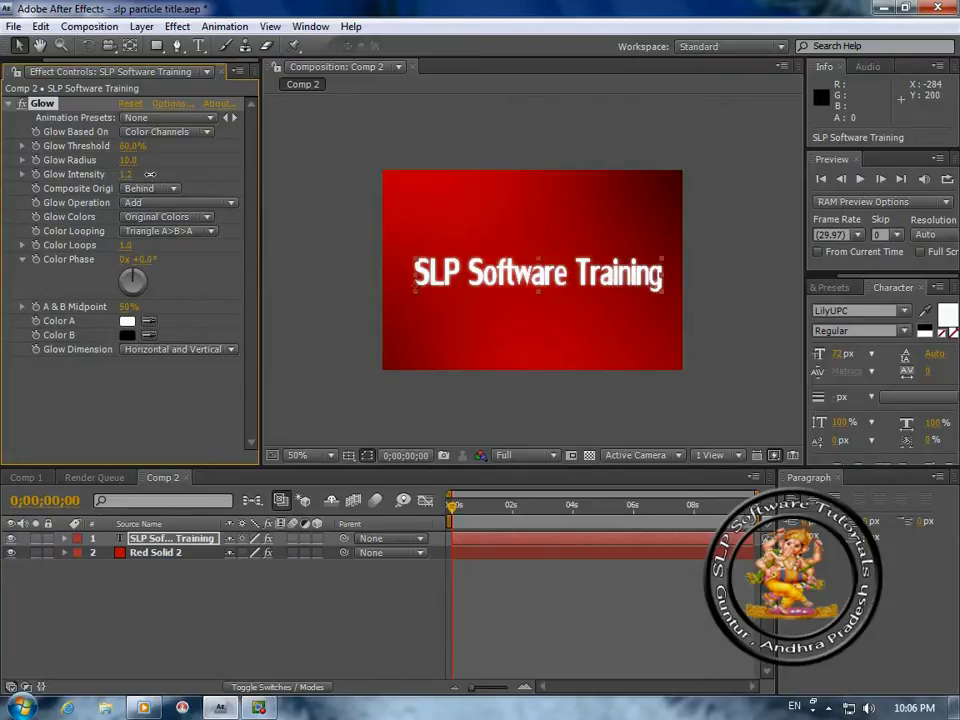
drag(150, 174, 160, 185)
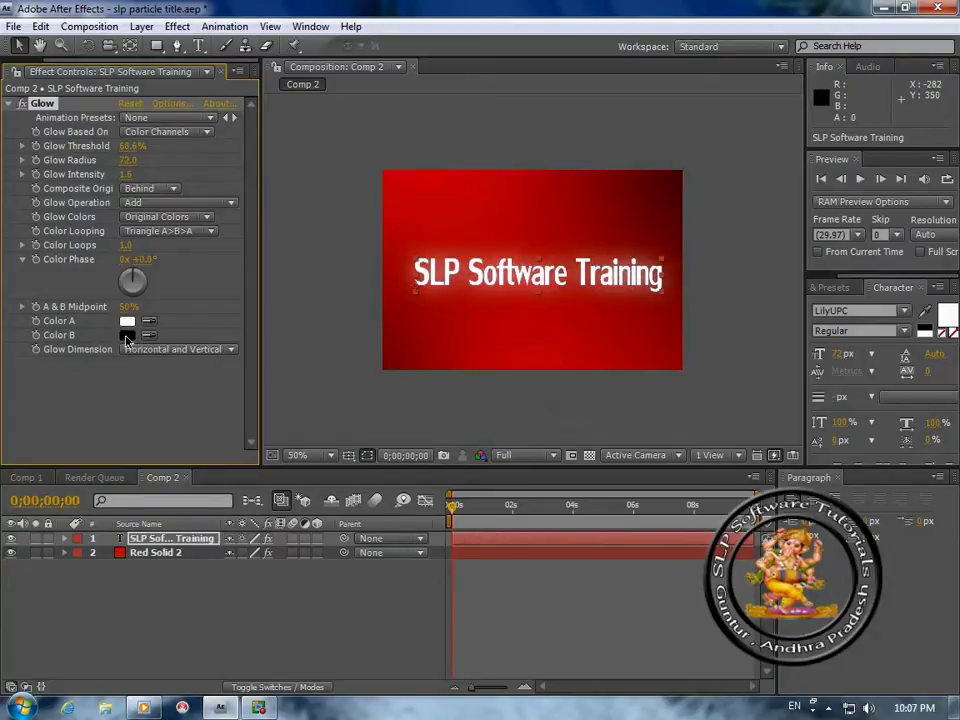
Set the glow's Color B to golden yellow (E9C01A), Glow Radius to 106, Glow Intensity to 2.6 and Glow Colors to A & B Colors
click(127, 336)
click(543, 596)
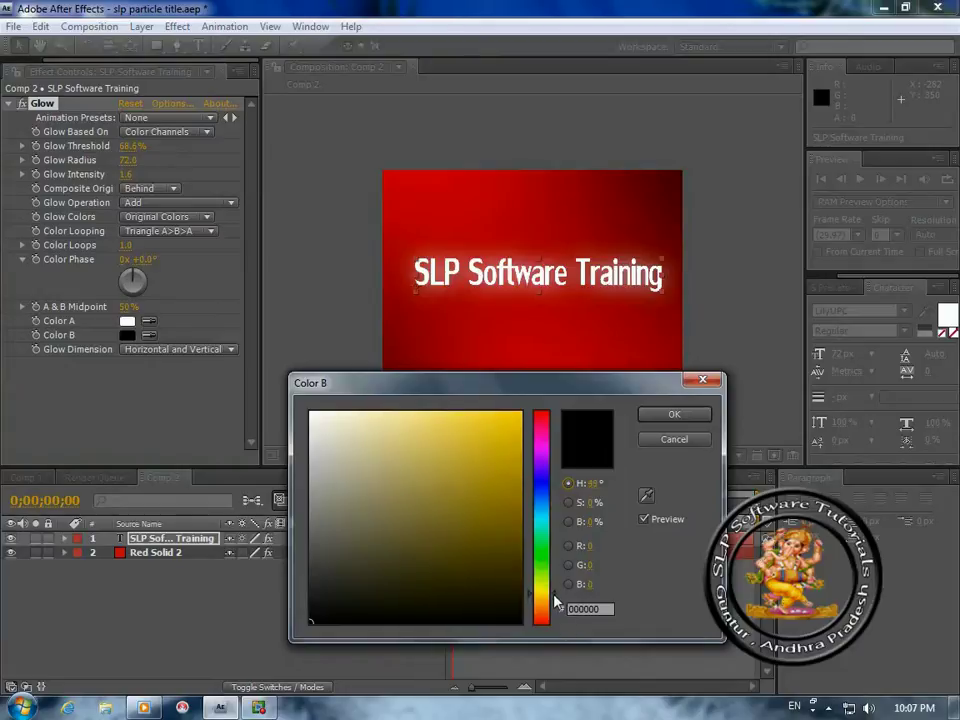
click(498, 429)
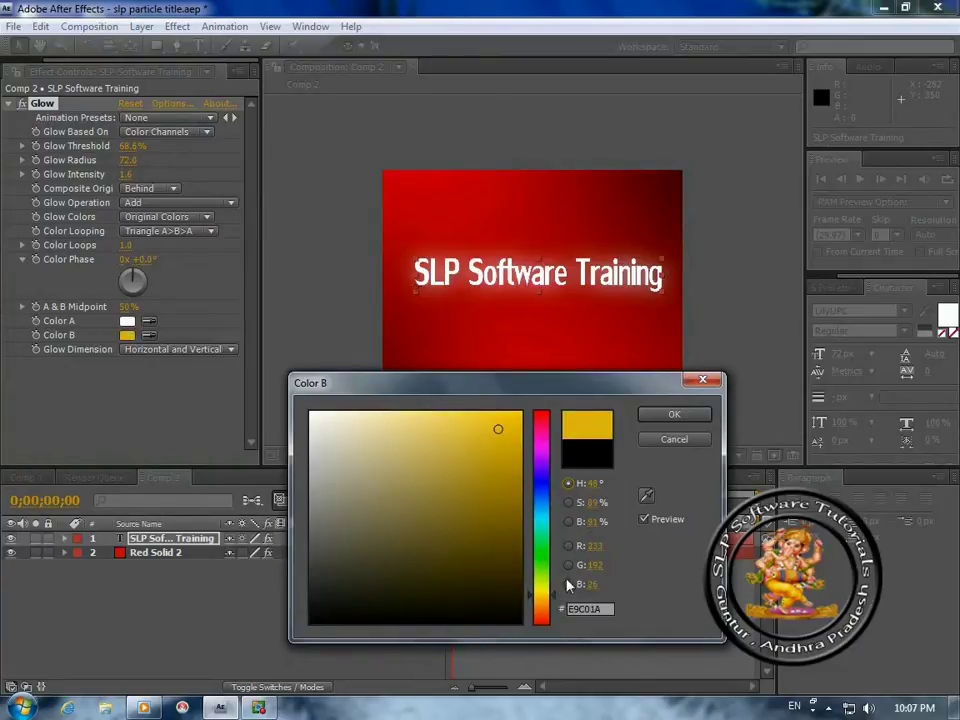
click(674, 414)
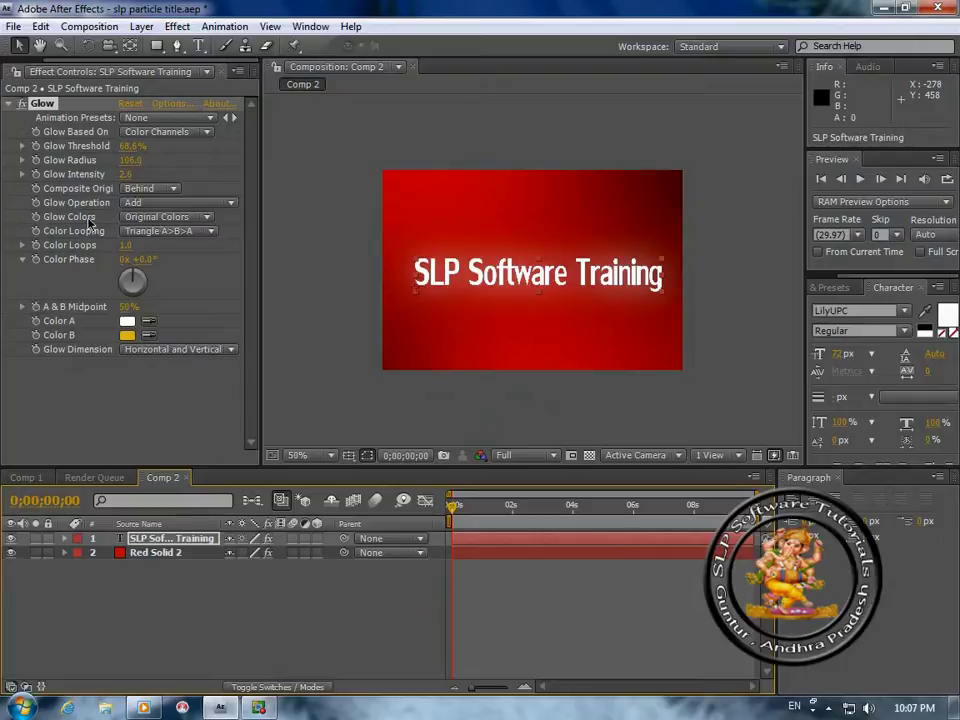
click(200, 217)
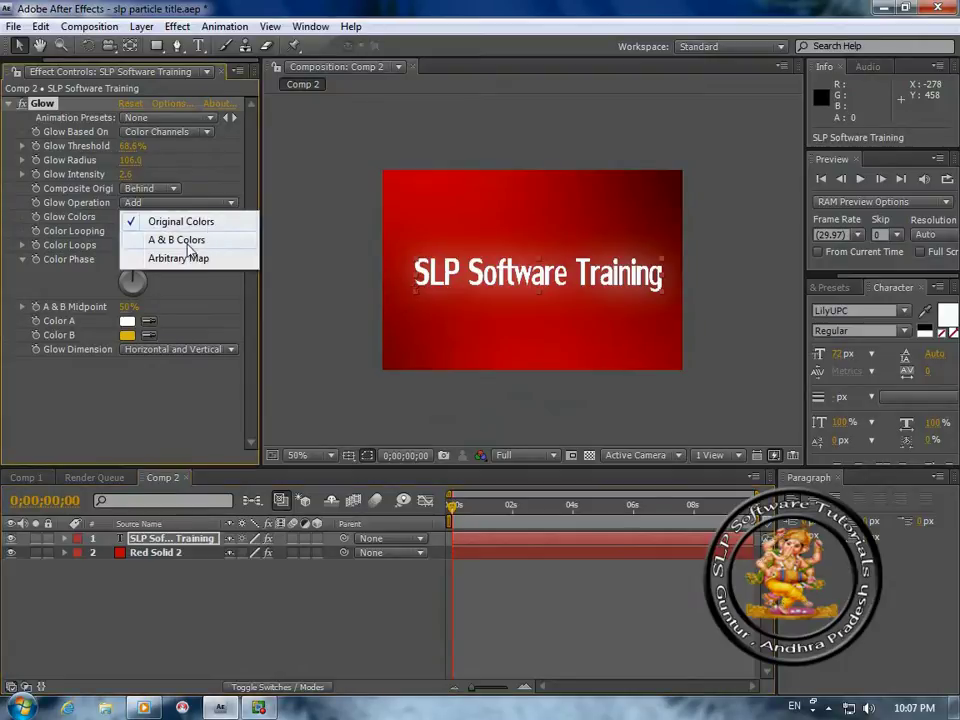
click(194, 240)
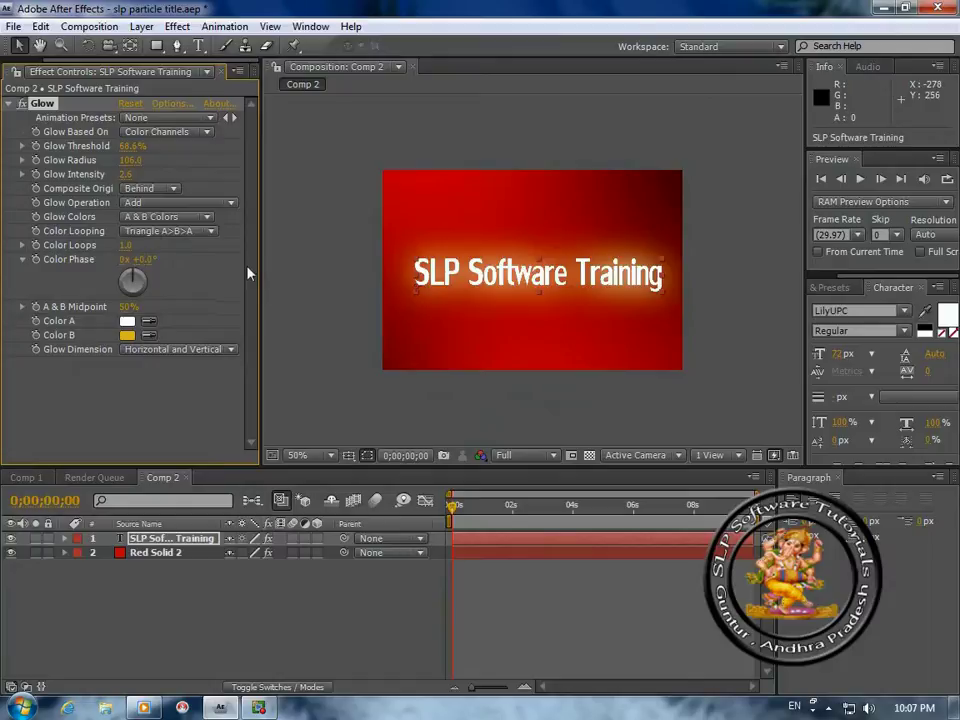